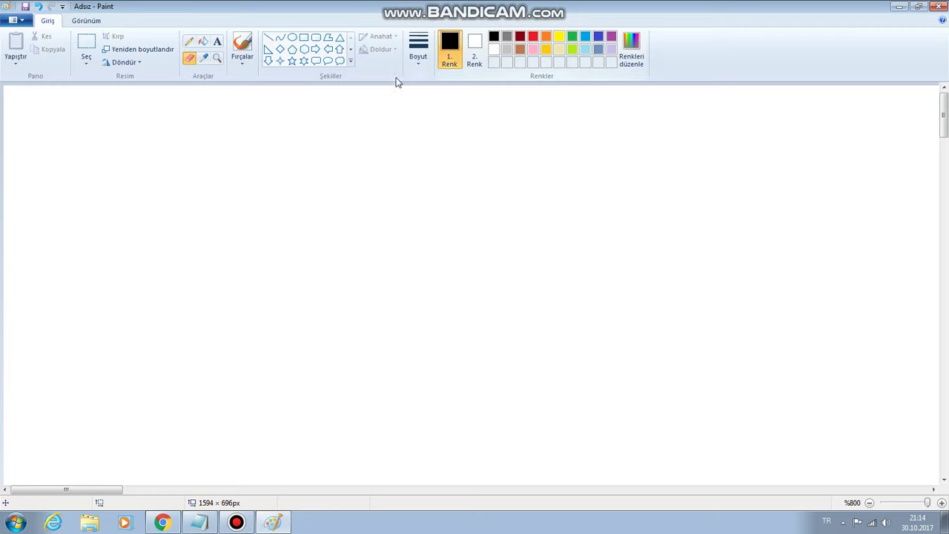
# Step: Draw a rounded head outline in black with the Pencil at the third line thickness, and color its inside green
pyautogui.click(189, 41)
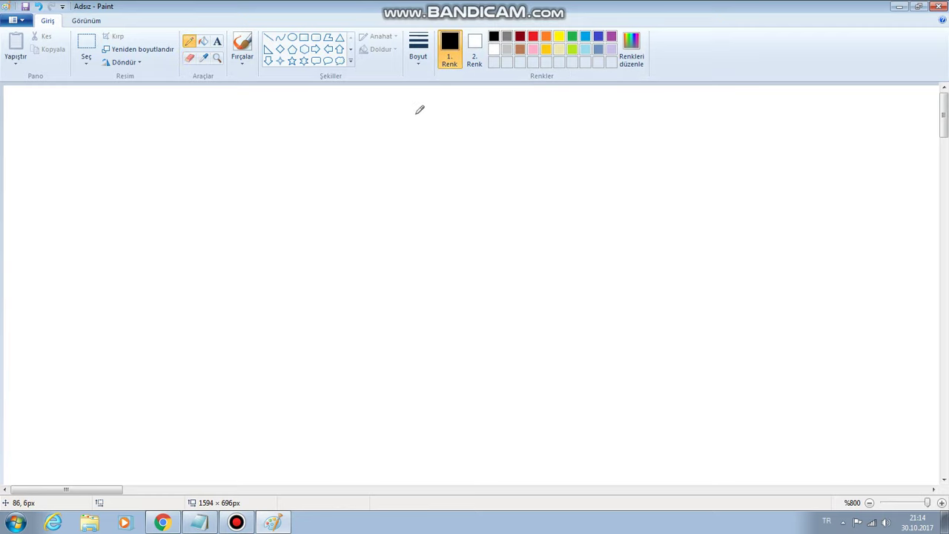
pyautogui.moveTo(417, 114); pyautogui.dragTo(394, 116)
pyautogui.click(419, 49)
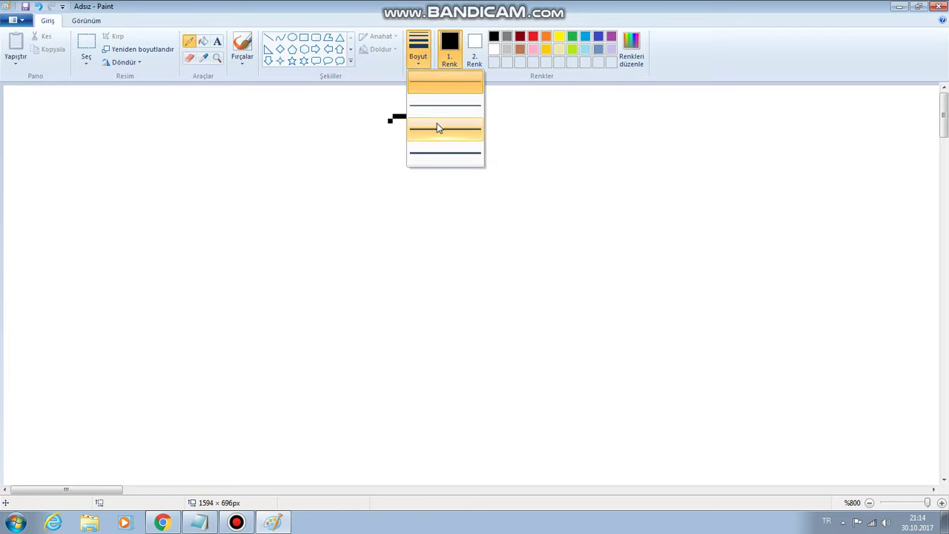
pyautogui.click(437, 125)
pyautogui.moveTo(417, 116)
pyautogui.mouseDown()
pyautogui.moveTo(341, 119)
pyautogui.moveTo(327, 196)
pyautogui.moveTo(461, 193)
pyautogui.moveTo(459, 116)
pyautogui.moveTo(377, 116)
pyautogui.moveTo(355, 130)
pyautogui.moveTo(347, 175)
pyautogui.moveTo(366, 175)
pyautogui.moveTo(364, 132)
pyautogui.moveTo(373, 129)
pyautogui.moveTo(447, 134)
pyautogui.moveTo(451, 152)
pyautogui.moveTo(441, 173)
pyautogui.moveTo(380, 169)
pyautogui.moveTo(384, 138)
pyautogui.moveTo(400, 134)
pyautogui.moveTo(435, 140)
pyautogui.moveTo(430, 156)
pyautogui.moveTo(415, 159)
pyautogui.moveTo(399, 144)
pyautogui.moveTo(410, 145)
pyautogui.moveTo(391, 176)
pyautogui.mouseUp()
pyautogui.click(572, 37)
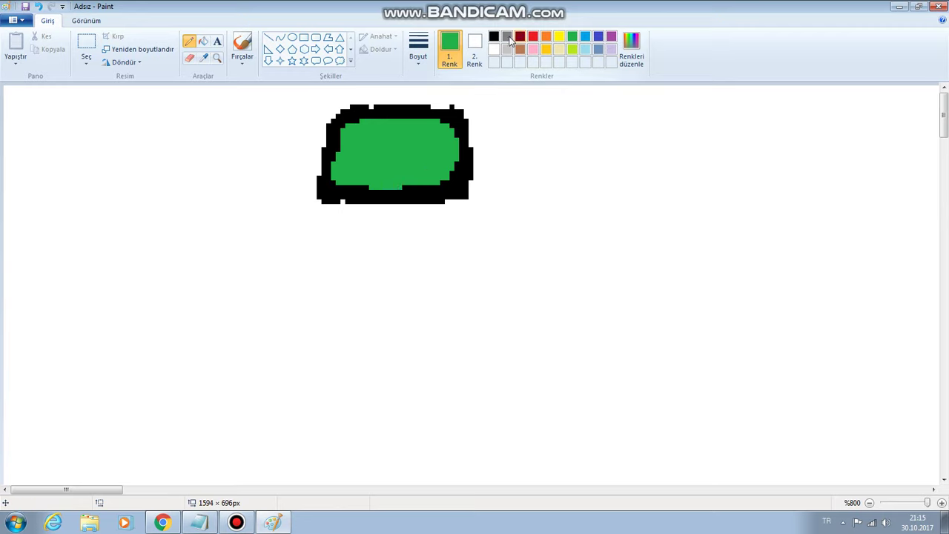
# Step: Add two black dot eyes and a wide black open mouth to the green face
pyautogui.click(494, 37)
pyautogui.click(375, 131)
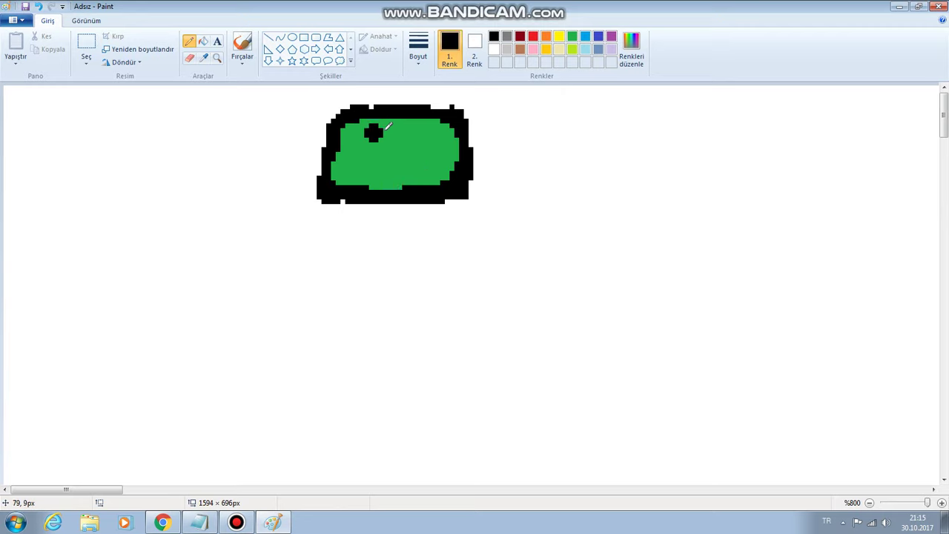
pyautogui.click(412, 133)
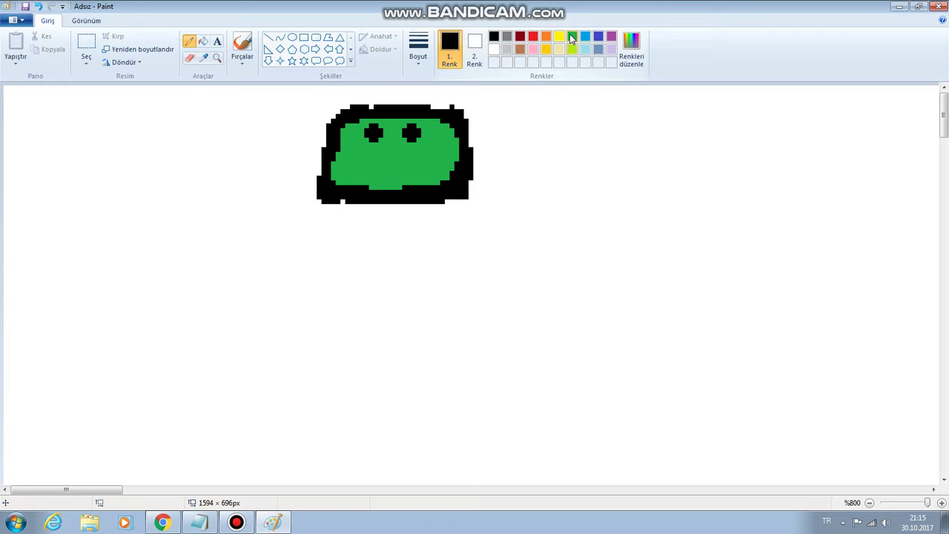
pyautogui.click(572, 36)
pyautogui.click(494, 36)
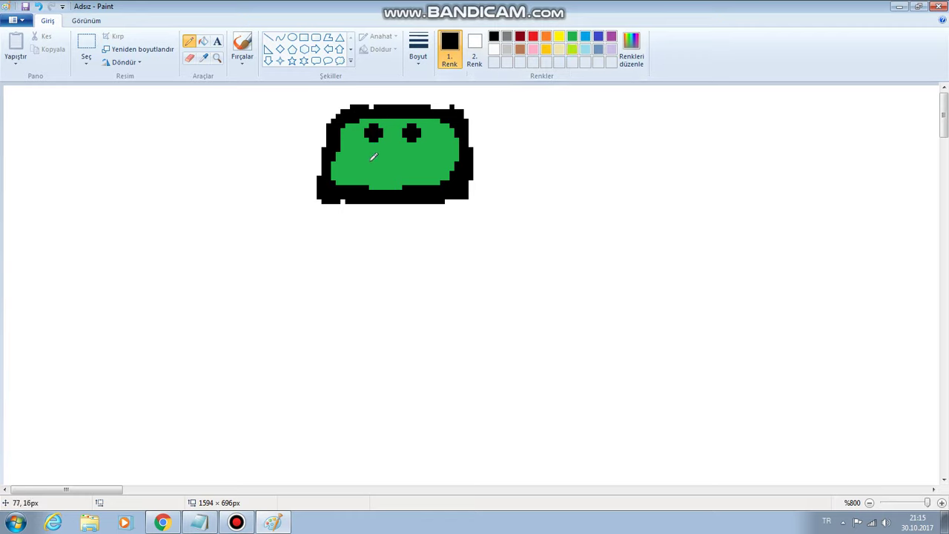
pyautogui.moveTo(373, 157); pyautogui.dragTo(403, 155)
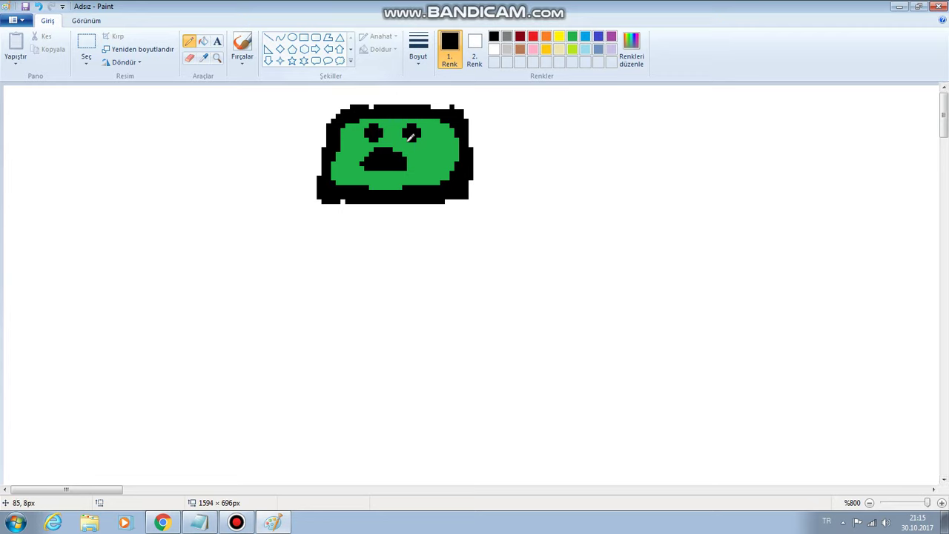
# Step: Draw a wide turquoise torso directly below the head and paint its inside solid, covering the remaining white gaps
pyautogui.click(586, 37)
pyautogui.click(599, 37)
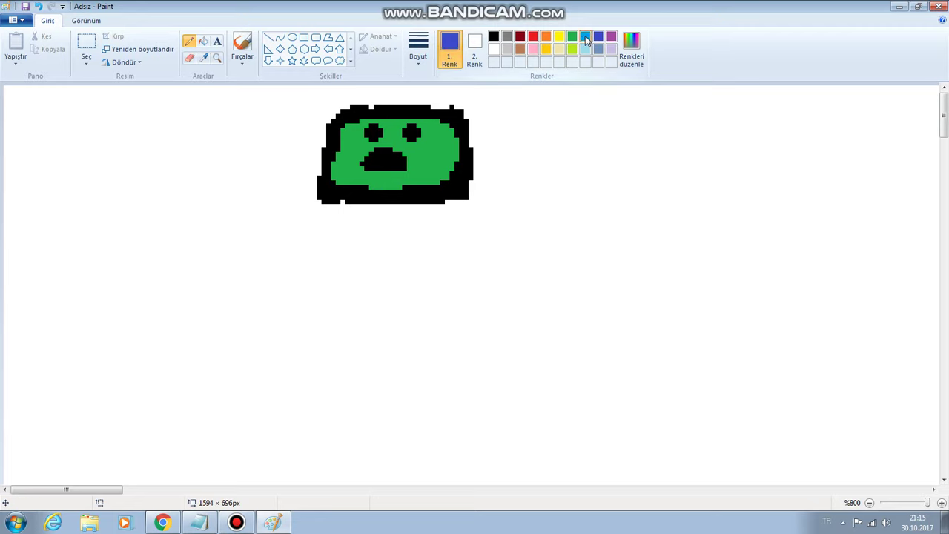
pyautogui.click(587, 37)
pyautogui.moveTo(334, 196)
pyautogui.mouseDown()
pyautogui.moveTo(311, 202)
pyautogui.moveTo(338, 196)
pyautogui.moveTo(322, 195)
pyautogui.moveTo(343, 209)
pyautogui.moveTo(329, 190)
pyautogui.moveTo(312, 205)
pyautogui.moveTo(339, 210)
pyautogui.moveTo(301, 208)
pyautogui.moveTo(286, 300)
pyautogui.moveTo(452, 309)
pyautogui.moveTo(471, 202)
pyautogui.moveTo(449, 207)
pyautogui.moveTo(429, 266)
pyautogui.moveTo(420, 262)
pyautogui.moveTo(398, 291)
pyautogui.moveTo(310, 296)
pyautogui.moveTo(376, 302)
pyautogui.moveTo(447, 261)
pyautogui.moveTo(448, 227)
pyautogui.mouseUp()
pyautogui.click(599, 36)
pyautogui.click(585, 36)
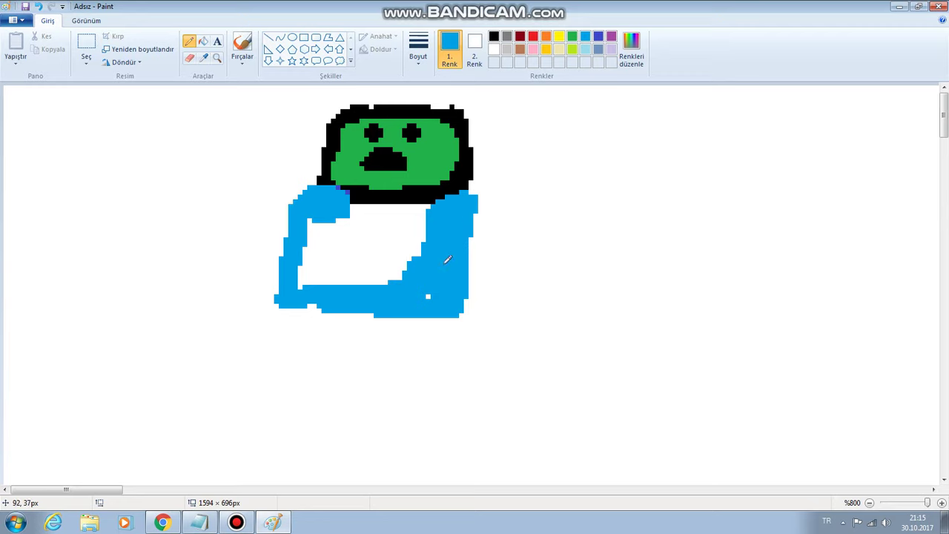
pyautogui.moveTo(448, 260)
pyautogui.mouseDown()
pyautogui.moveTo(413, 267)
pyautogui.moveTo(382, 245)
pyautogui.moveTo(301, 257)
pyautogui.moveTo(292, 287)
pyautogui.moveTo(339, 277)
pyautogui.moveTo(372, 253)
pyautogui.moveTo(341, 234)
pyautogui.moveTo(324, 253)
pyautogui.moveTo(343, 211)
pyautogui.moveTo(370, 223)
pyautogui.moveTo(415, 211)
pyautogui.moveTo(438, 227)
pyautogui.moveTo(396, 236)
pyautogui.moveTo(394, 259)
pyautogui.moveTo(411, 243)
pyautogui.moveTo(391, 228)
pyautogui.mouseUp()
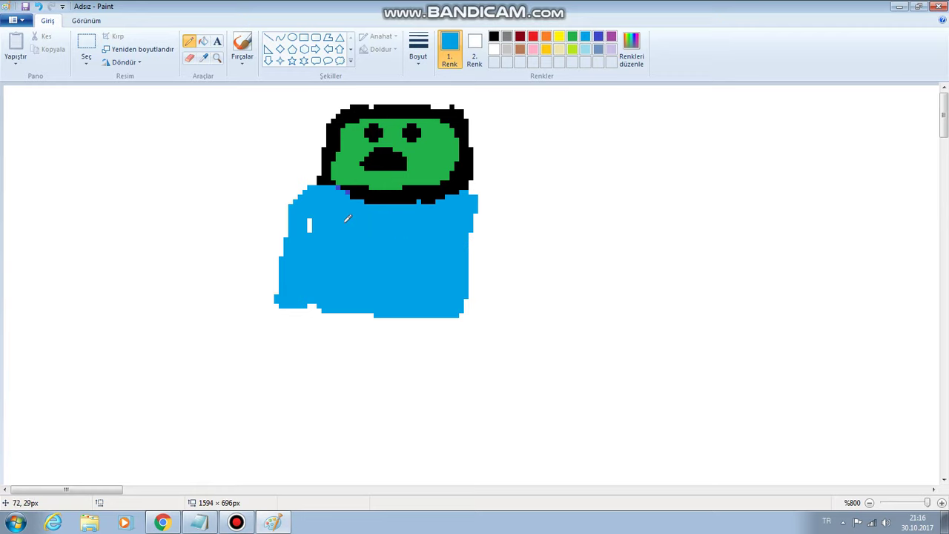
pyautogui.moveTo(307, 202); pyautogui.dragTo(320, 239)
pyautogui.moveTo(313, 302)
pyautogui.mouseDown()
pyautogui.moveTo(326, 315)
pyautogui.moveTo(363, 315)
pyautogui.moveTo(391, 285)
pyautogui.mouseUp()
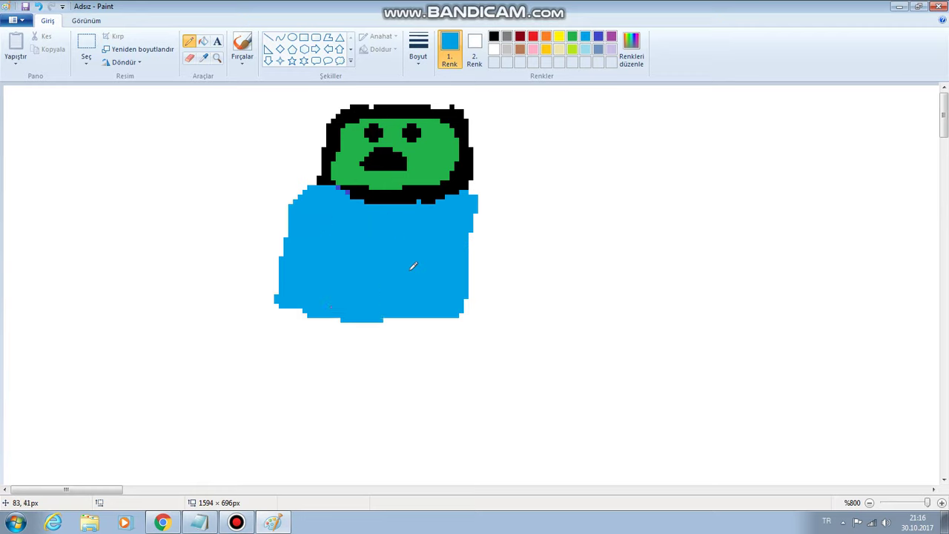
# Step: Paint a small green neck patch just under the head and undo its last stroke
pyautogui.click(572, 36)
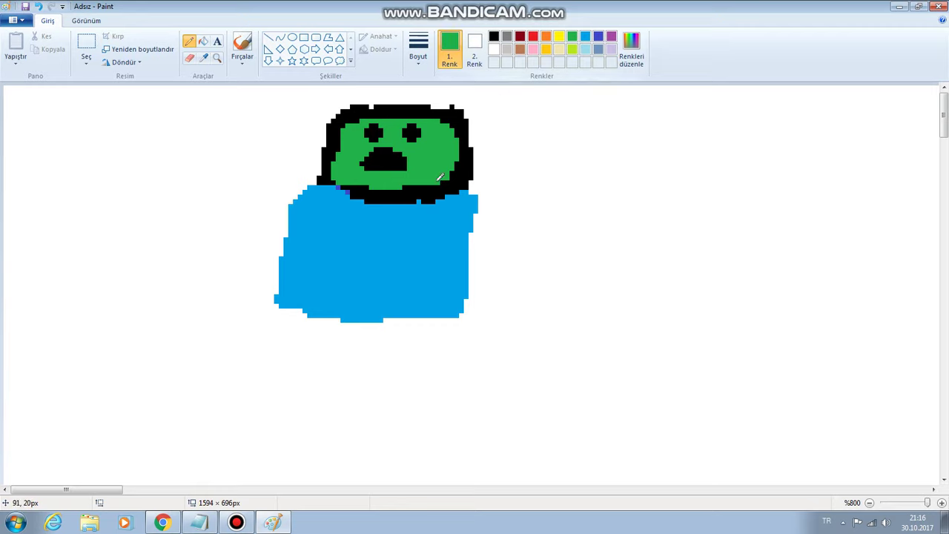
pyautogui.moveTo(383, 195); pyautogui.dragTo(383, 198)
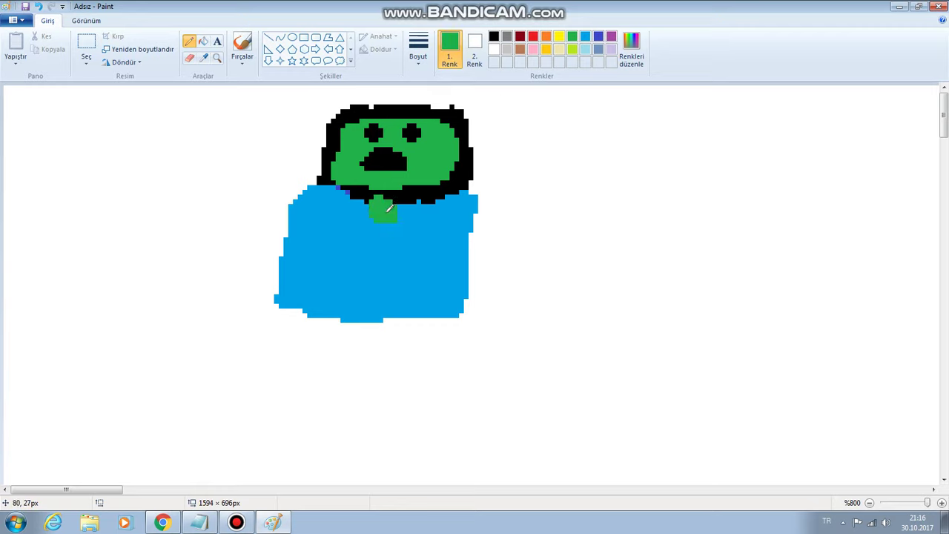
pyautogui.hotkey('ctrl', 'z')
# Step: Draw a turquoise arm sloping down from each shoulder and paint a green hand at the end of each
pyautogui.click(583, 35)
pyautogui.moveTo(292, 185)
pyautogui.mouseDown()
pyautogui.moveTo(303, 189)
pyautogui.moveTo(253, 234)
pyautogui.moveTo(222, 299)
pyautogui.moveTo(281, 216)
pyautogui.moveTo(272, 239)
pyautogui.mouseUp()
pyautogui.moveTo(237, 282); pyautogui.dragTo(226, 305)
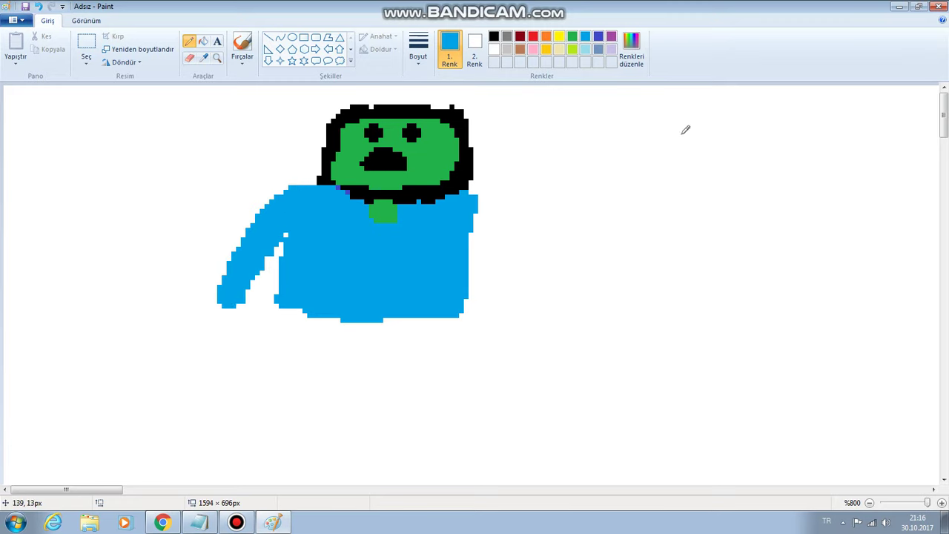
pyautogui.moveTo(469, 199)
pyautogui.mouseDown()
pyautogui.moveTo(522, 290)
pyautogui.moveTo(489, 213)
pyautogui.moveTo(525, 278)
pyautogui.moveTo(512, 249)
pyautogui.mouseUp()
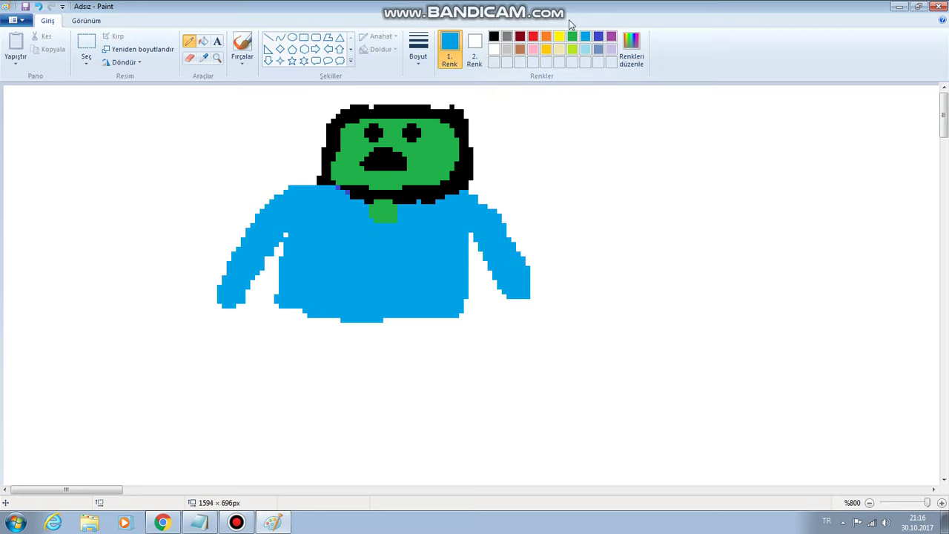
pyautogui.click(575, 37)
pyautogui.moveTo(520, 291)
pyautogui.mouseDown()
pyautogui.moveTo(511, 295)
pyautogui.moveTo(531, 287)
pyautogui.mouseUp()
pyautogui.moveTo(234, 297); pyautogui.dragTo(228, 292)
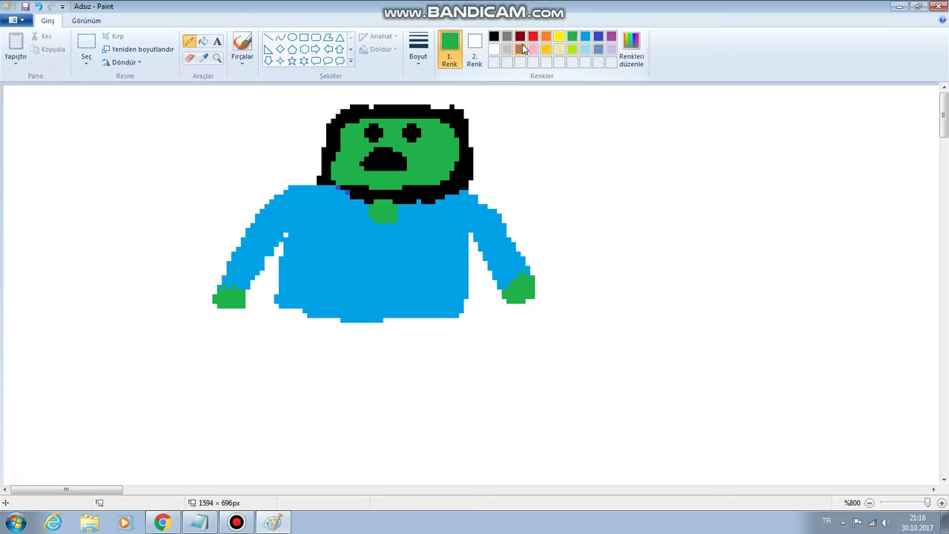
# Step: Draw indigo trousers with two legs and foot outlines below the torso, and paint the legs solid
pyautogui.click(599, 37)
pyautogui.moveTo(276, 300)
pyautogui.mouseDown()
pyautogui.moveTo(278, 369)
pyautogui.moveTo(258, 398)
pyautogui.moveTo(224, 395)
pyautogui.moveTo(197, 409)
pyautogui.moveTo(226, 433)
pyautogui.moveTo(261, 439)
pyautogui.moveTo(292, 422)
pyautogui.moveTo(326, 346)
pyautogui.moveTo(323, 310)
pyautogui.moveTo(292, 310)
pyautogui.moveTo(288, 340)
pyautogui.moveTo(320, 324)
pyautogui.moveTo(455, 319)
pyautogui.moveTo(342, 340)
pyautogui.moveTo(451, 389)
pyautogui.moveTo(453, 353)
pyautogui.moveTo(470, 325)
pyautogui.mouseUp()
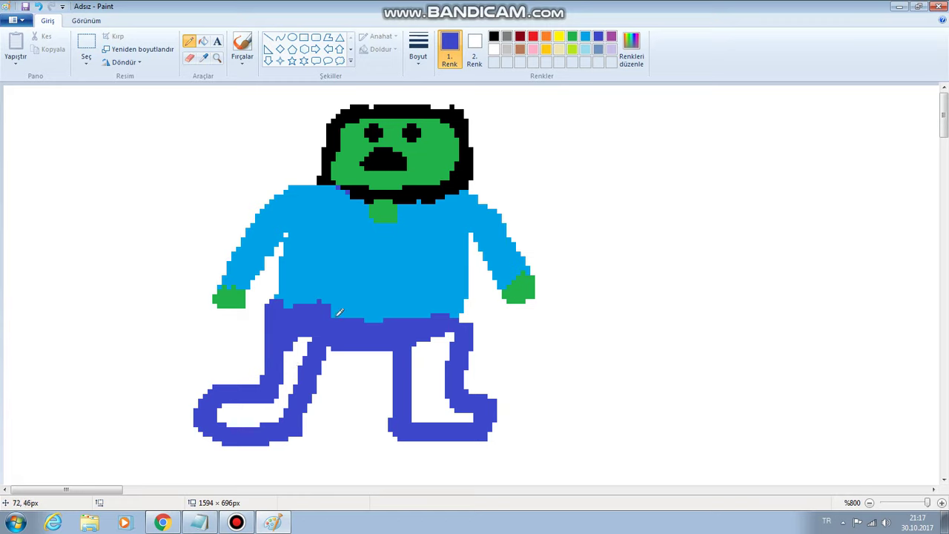
pyautogui.moveTo(311, 338)
pyautogui.mouseDown()
pyautogui.moveTo(296, 384)
pyautogui.moveTo(293, 348)
pyautogui.mouseUp()
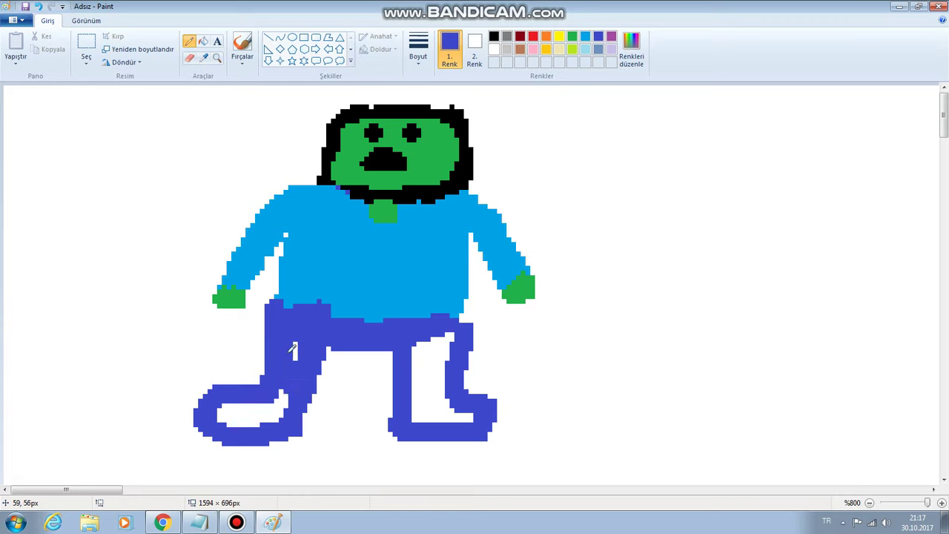
pyautogui.moveTo(437, 346)
pyautogui.mouseDown()
pyautogui.moveTo(422, 349)
pyautogui.moveTo(442, 365)
pyautogui.moveTo(417, 368)
pyautogui.moveTo(430, 386)
pyautogui.moveTo(437, 373)
pyautogui.mouseUp()
pyautogui.moveTo(418, 340)
pyautogui.mouseDown()
pyautogui.moveTo(435, 393)
pyautogui.moveTo(446, 388)
pyautogui.moveTo(419, 395)
pyautogui.moveTo(454, 401)
pyautogui.mouseUp()
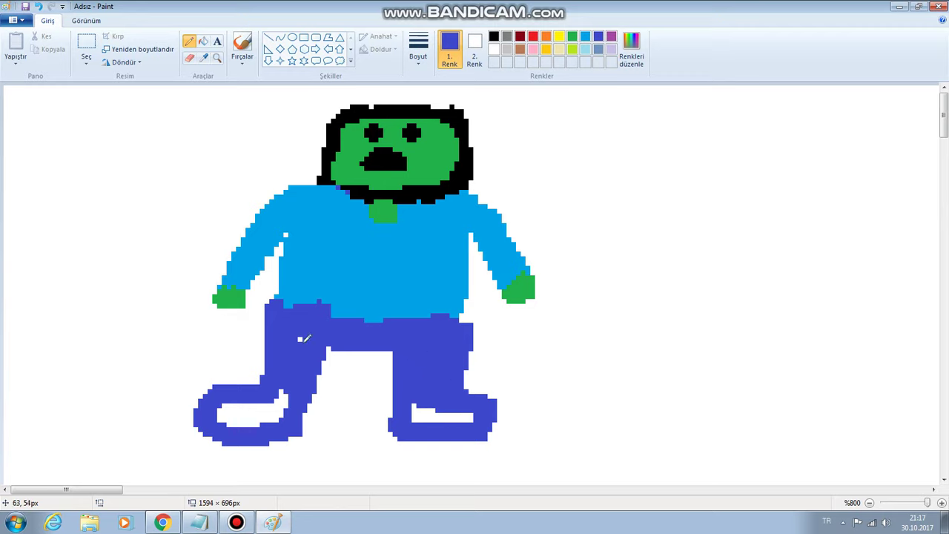
# Step: Paint a solid black shoe over the foot outline at the end of each leg
pyautogui.click(494, 36)
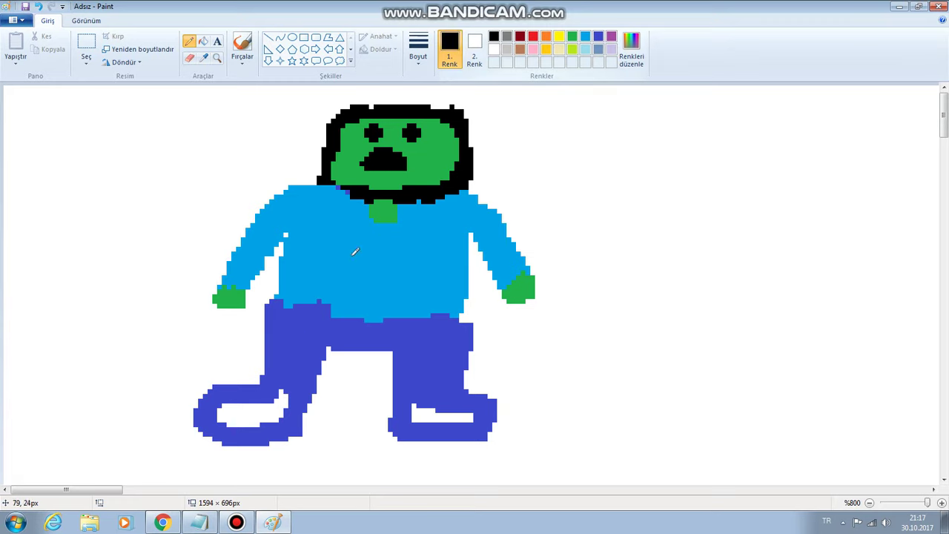
pyautogui.moveTo(280, 387)
pyautogui.mouseDown()
pyautogui.moveTo(226, 417)
pyautogui.moveTo(266, 409)
pyautogui.moveTo(237, 391)
pyautogui.moveTo(265, 397)
pyautogui.moveTo(252, 388)
pyautogui.moveTo(229, 390)
pyautogui.moveTo(214, 394)
pyautogui.moveTo(205, 419)
pyautogui.moveTo(235, 436)
pyautogui.moveTo(283, 435)
pyautogui.moveTo(303, 403)
pyautogui.moveTo(278, 395)
pyautogui.mouseUp()
pyautogui.hotkey('ctrl', 'z')
pyautogui.moveTo(268, 433); pyautogui.dragTo(233, 441)
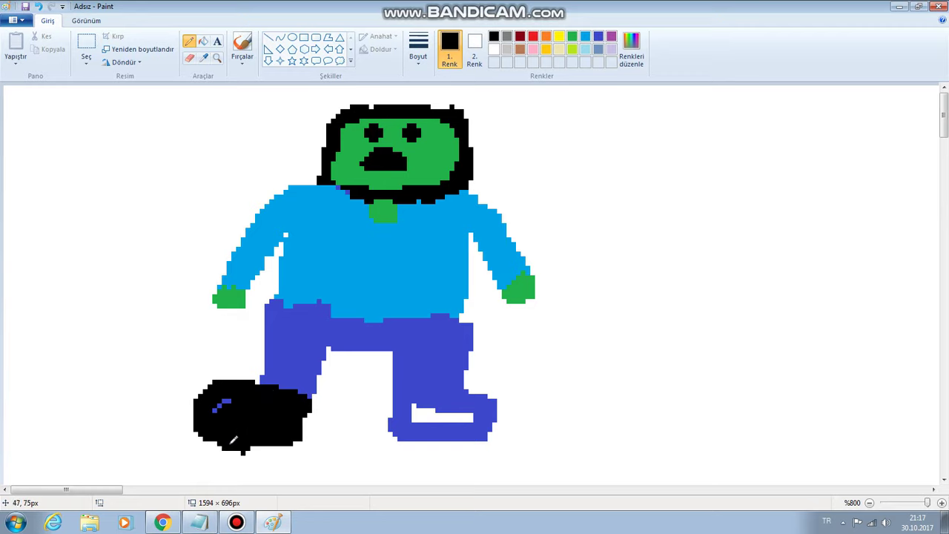
pyautogui.moveTo(420, 383)
pyautogui.mouseDown()
pyautogui.moveTo(467, 390)
pyautogui.moveTo(432, 413)
pyautogui.moveTo(417, 404)
pyautogui.moveTo(398, 423)
pyautogui.moveTo(398, 406)
pyautogui.moveTo(401, 430)
pyautogui.moveTo(480, 423)
pyautogui.moveTo(492, 402)
pyautogui.moveTo(481, 401)
pyautogui.moveTo(468, 405)
pyautogui.moveTo(469, 426)
pyautogui.moveTo(486, 431)
pyautogui.moveTo(439, 428)
pyautogui.moveTo(426, 408)
pyautogui.moveTo(449, 403)
pyautogui.mouseUp()
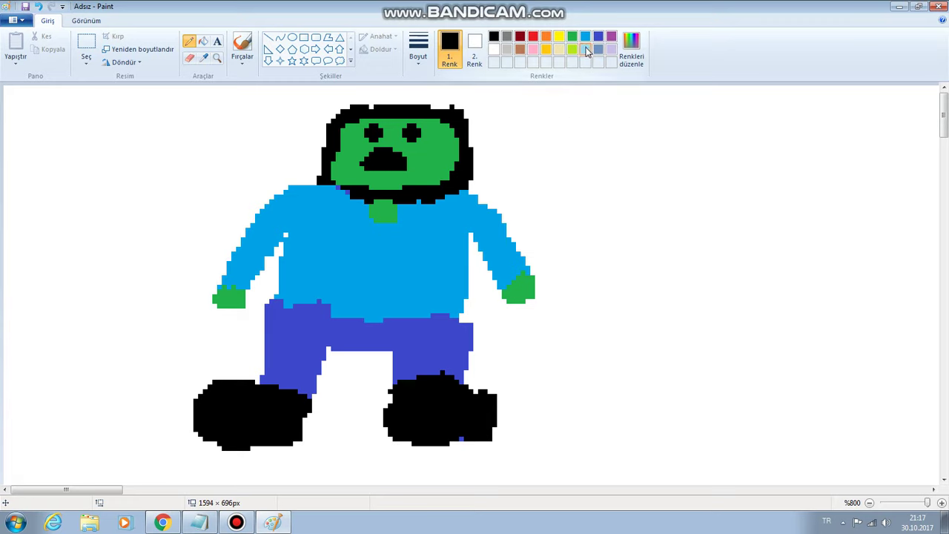
# Step: Draw a sword with a gray hilt and pale turquoise blade at the right-hand arm's hand, and set the color back to gray
pyautogui.click(507, 37)
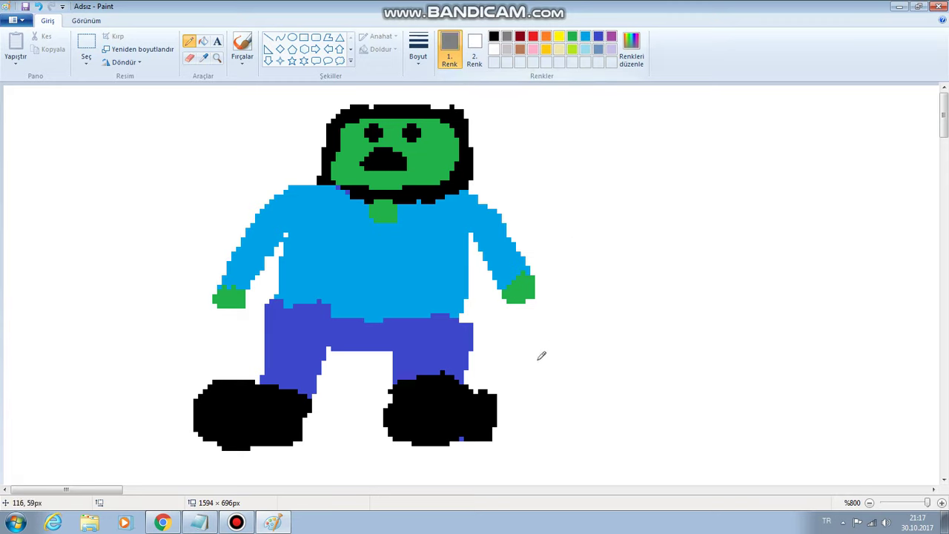
pyautogui.moveTo(527, 250)
pyautogui.mouseDown()
pyautogui.moveTo(568, 290)
pyautogui.moveTo(548, 264)
pyautogui.moveTo(499, 305)
pyautogui.mouseUp()
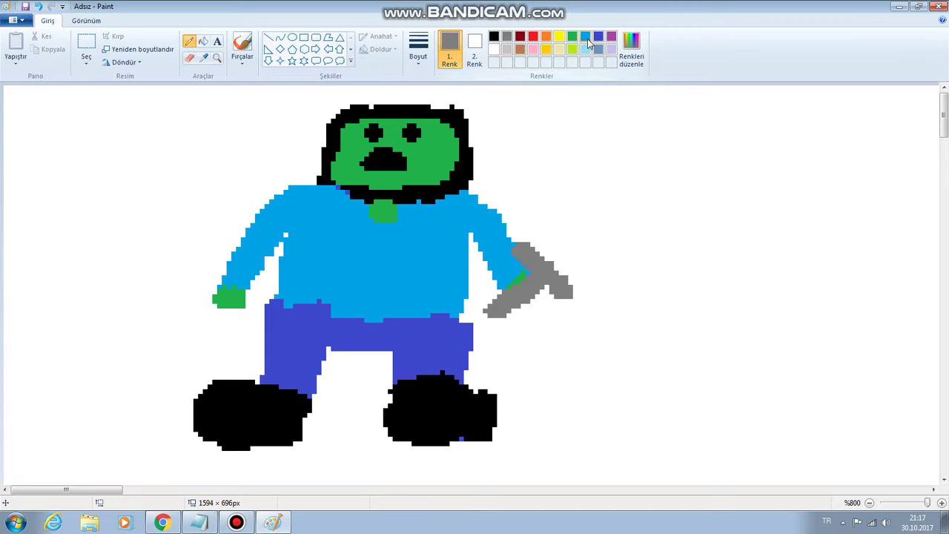
pyautogui.click(585, 49)
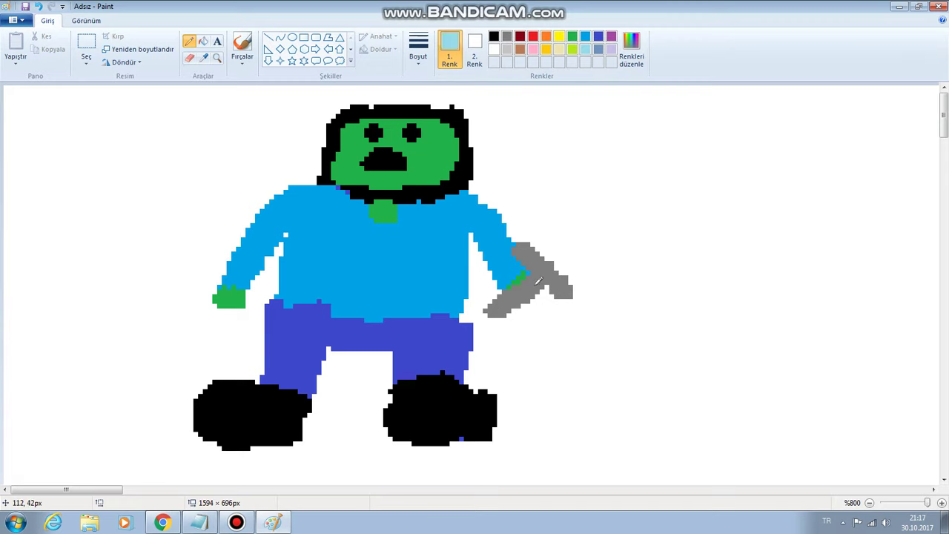
pyautogui.moveTo(529, 283); pyautogui.dragTo(621, 205)
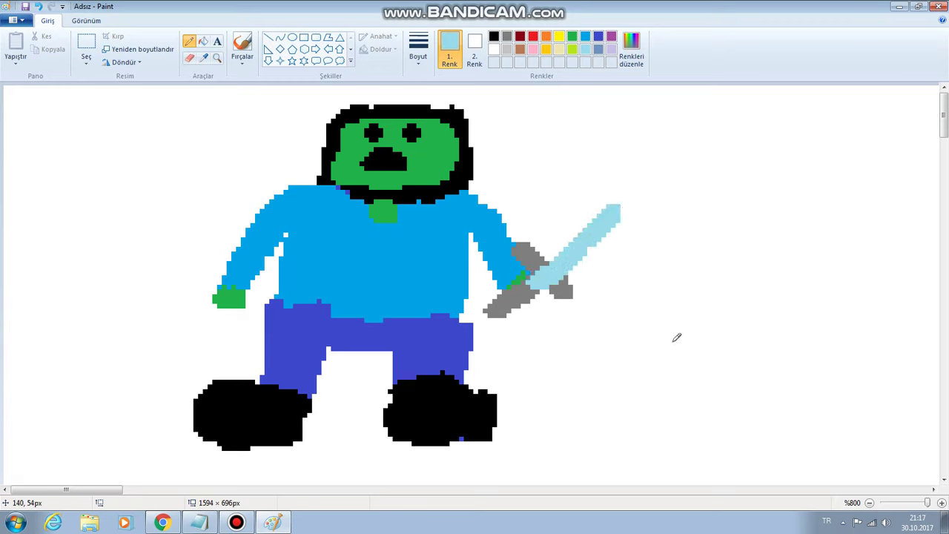
pyautogui.click(506, 35)
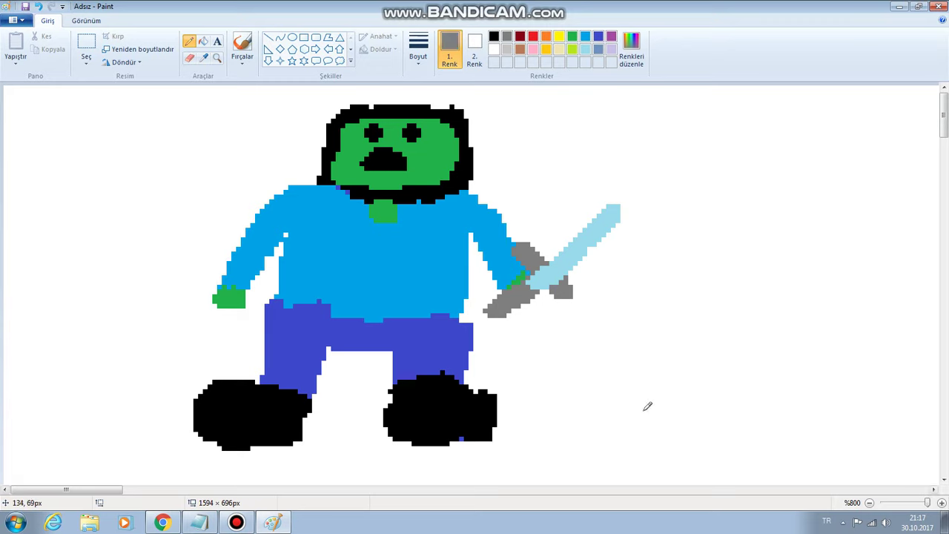